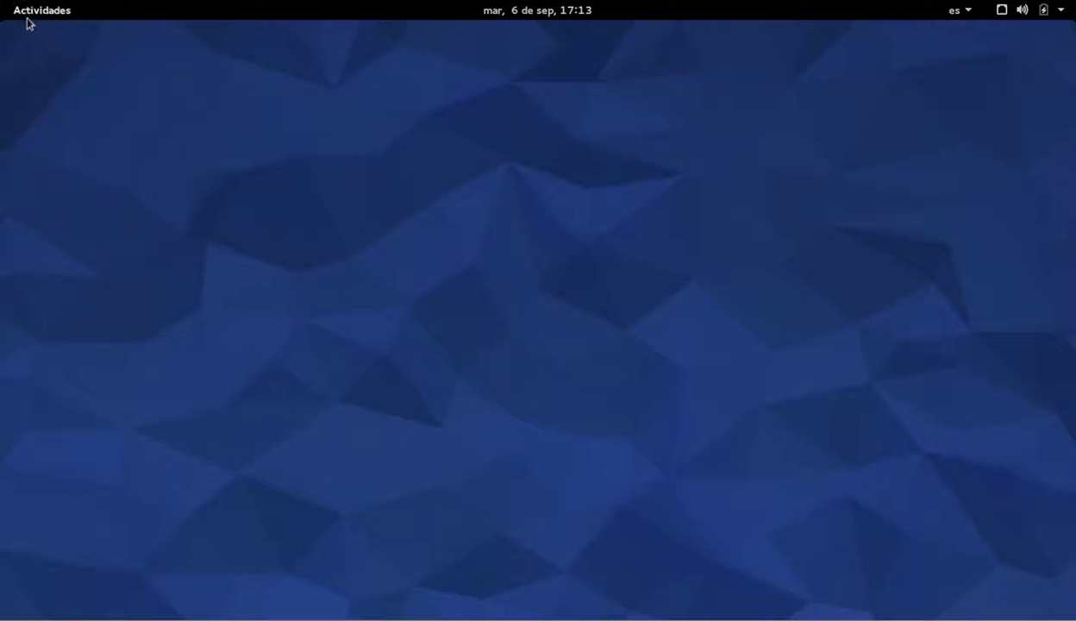
Open the spreadsheet practica1.ods from the Calc folder inside the Documentos folder.
left_click(24, 19)
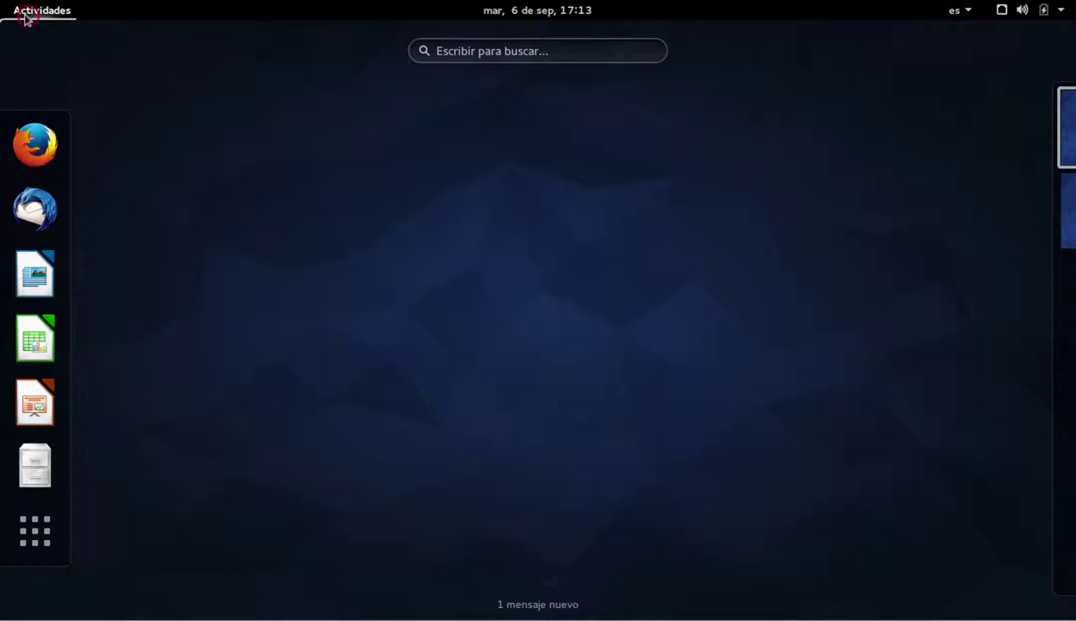
left_click(29, 470)
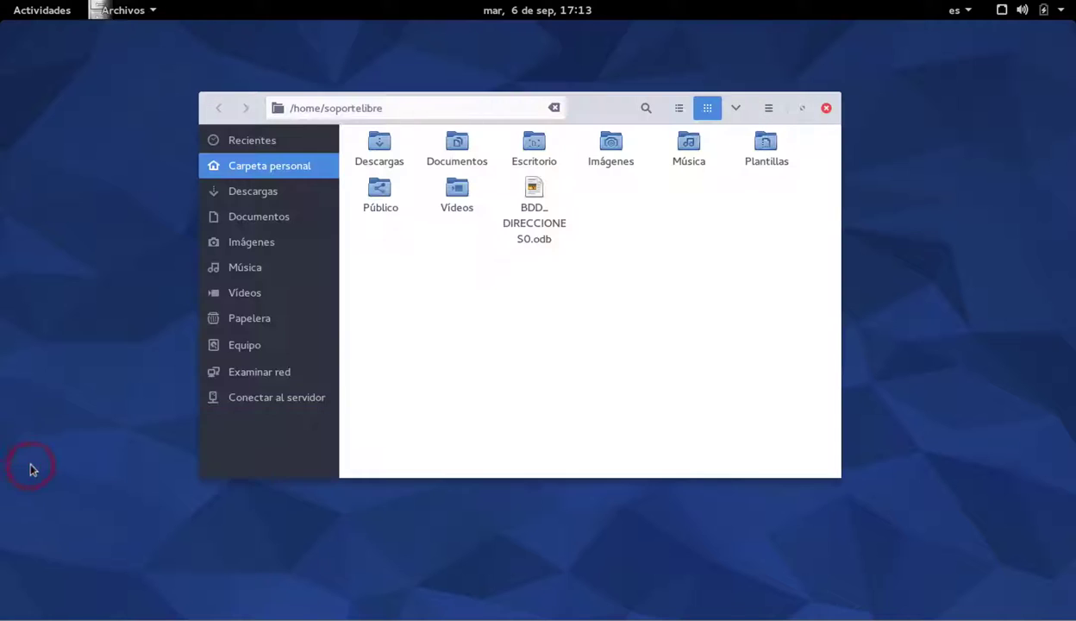
double_click(450, 145)
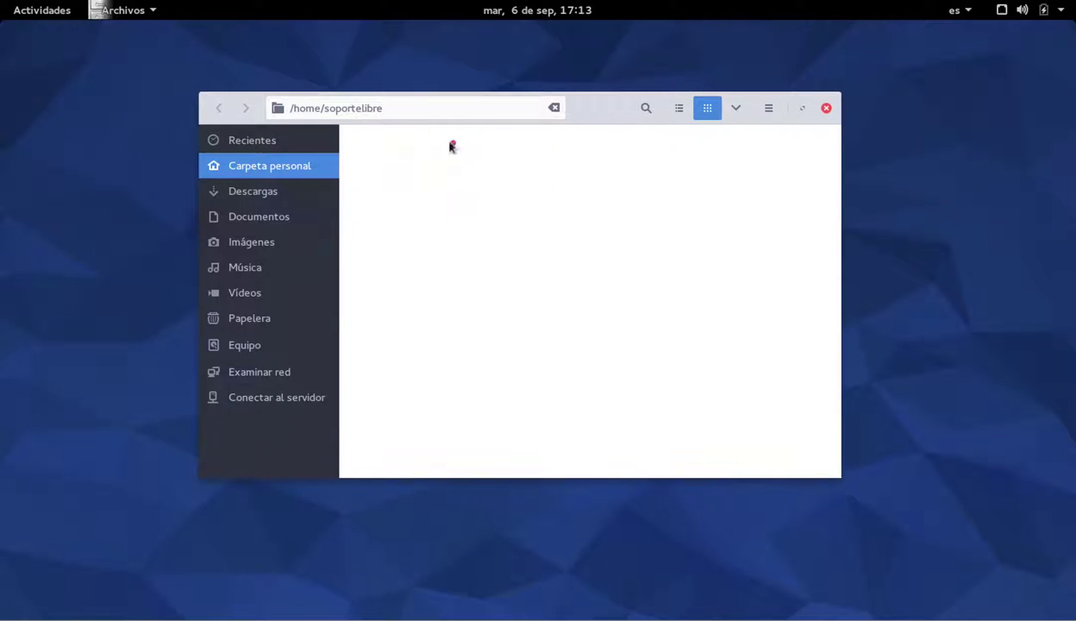
double_click(378, 143)
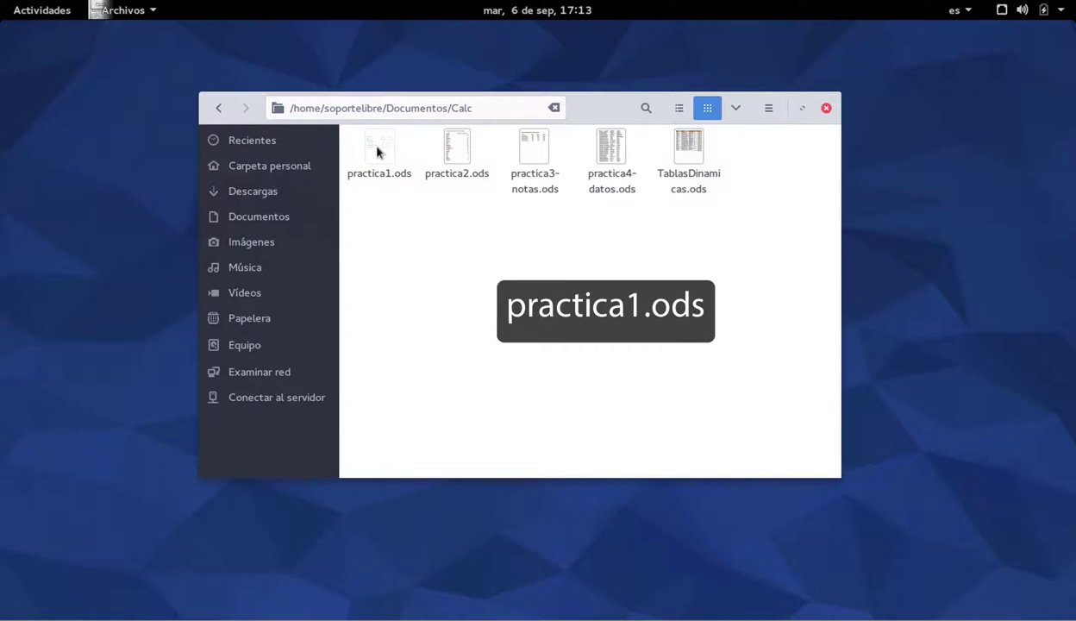
double_click(377, 152)
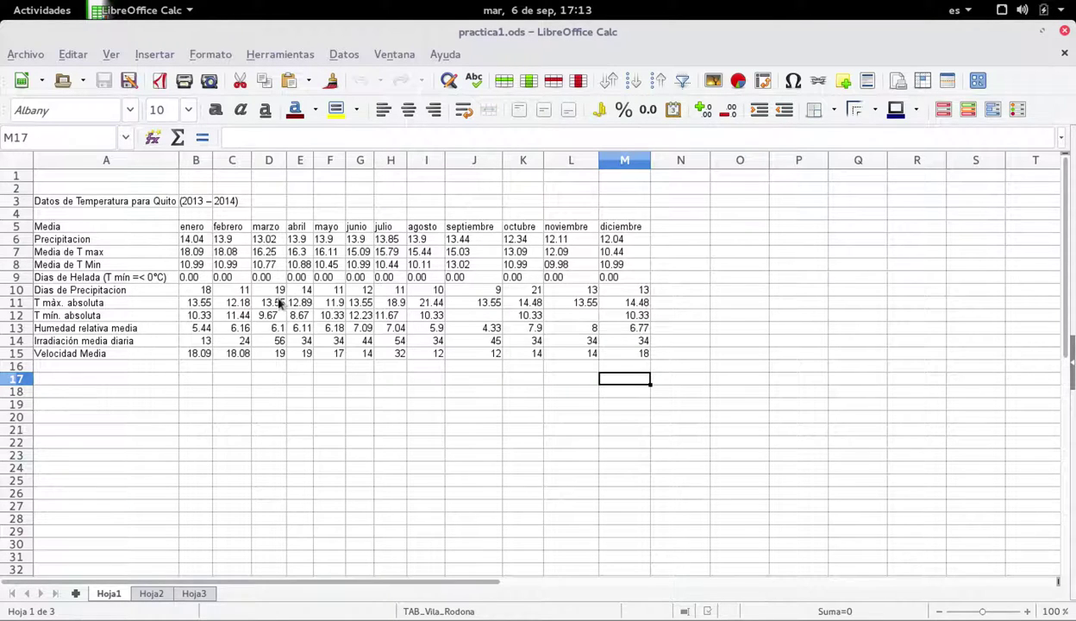
Narrow column B freehand, and widen it again to about 1.33 cm.
scroll(273, 302, "down", 5)
scroll(273, 302, "up", 5)
mouse_move(210, 160)
left_mouse_down()
mouse_move(261, 162)
mouse_move(198, 165)
left_mouse_up()
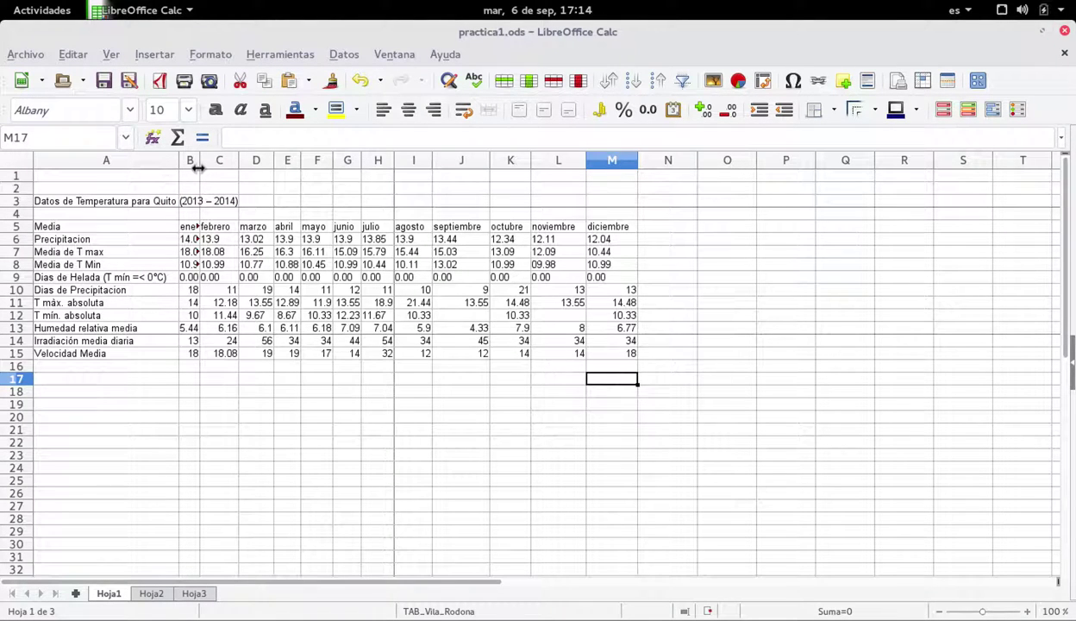
left_click_drag(197, 168, 211, 162)
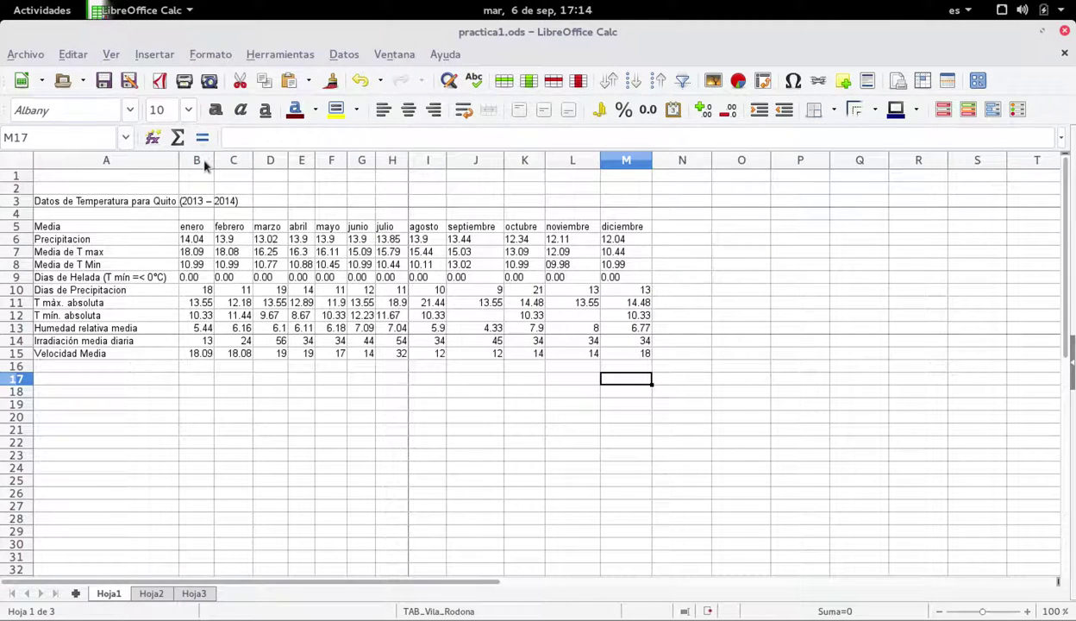
Set the exact width of column B to 2.0 cm.
right_click(205, 163)
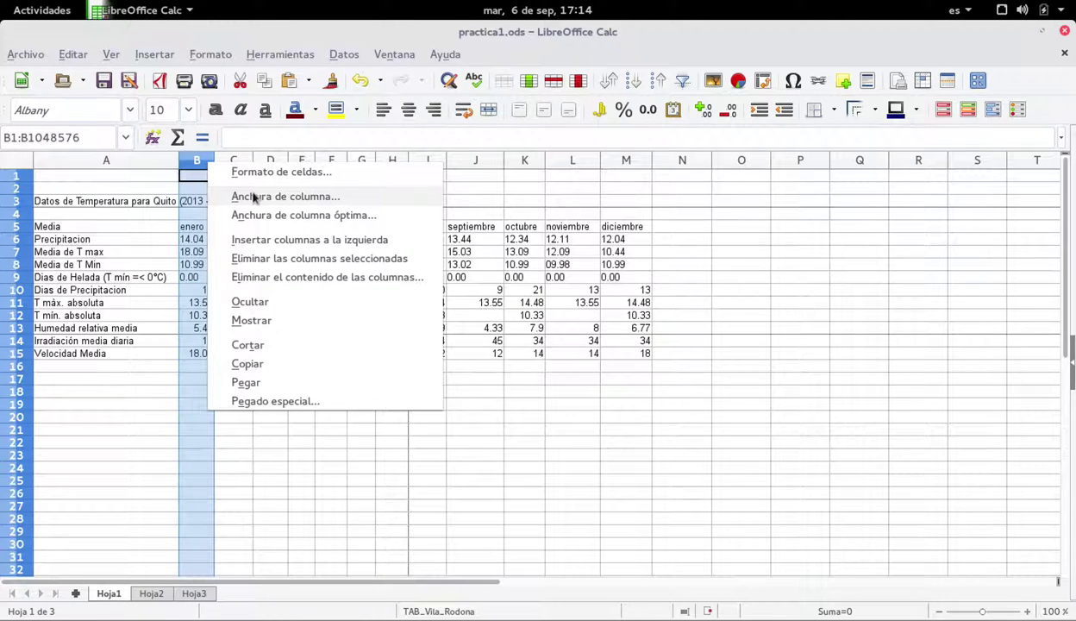
left_click(254, 197)
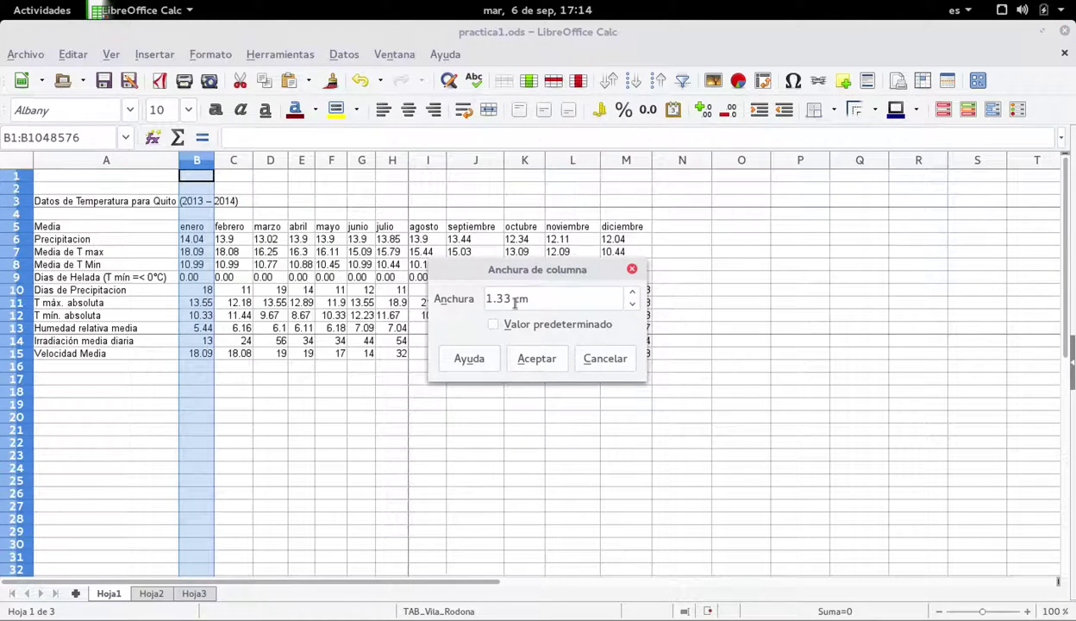
left_click(513, 298)
key("BackSpace")
key("BackSpace")
key("BackSpace")
key("BackSpace")
type("2.0")
key("Return")
left_click(233, 265)
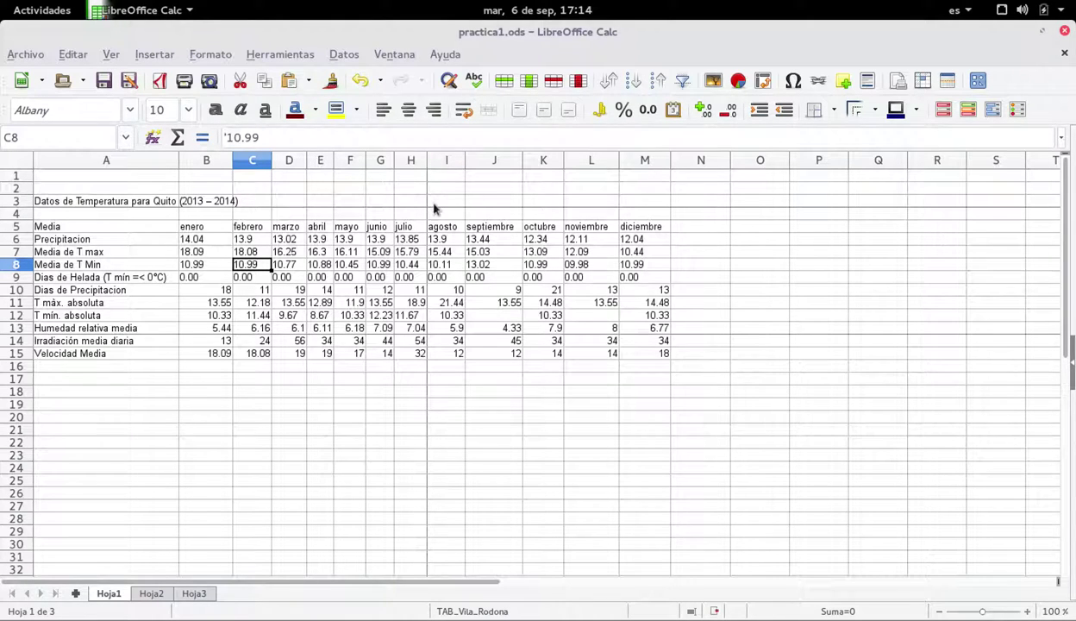
left_click(312, 188)
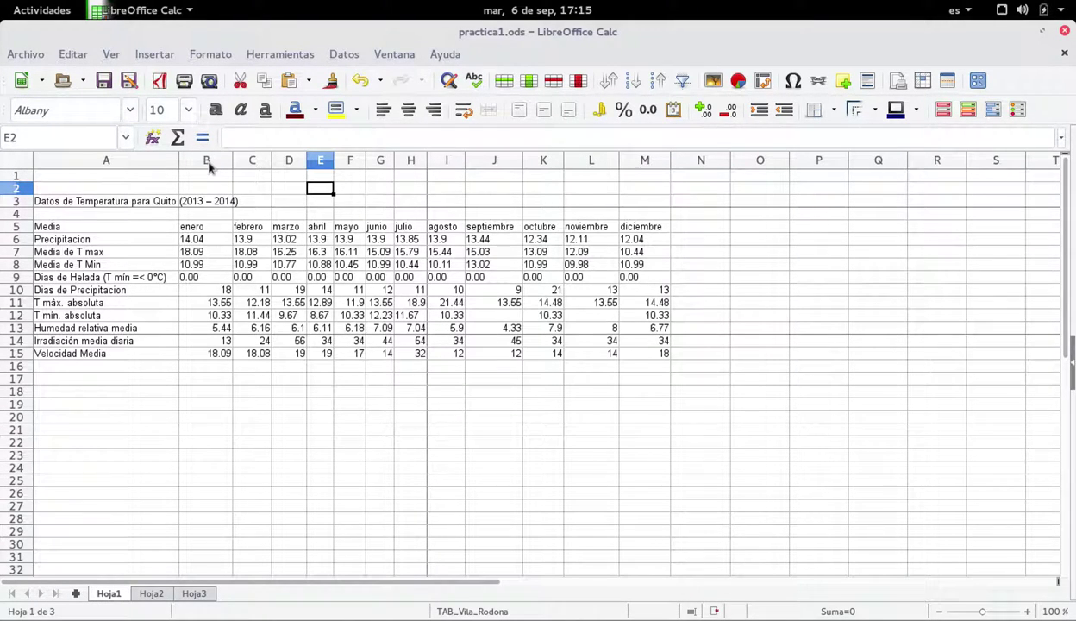
Set the width of all month columns, B through M, to 2.0 cm.
left_click_drag(208, 167, 635, 167)
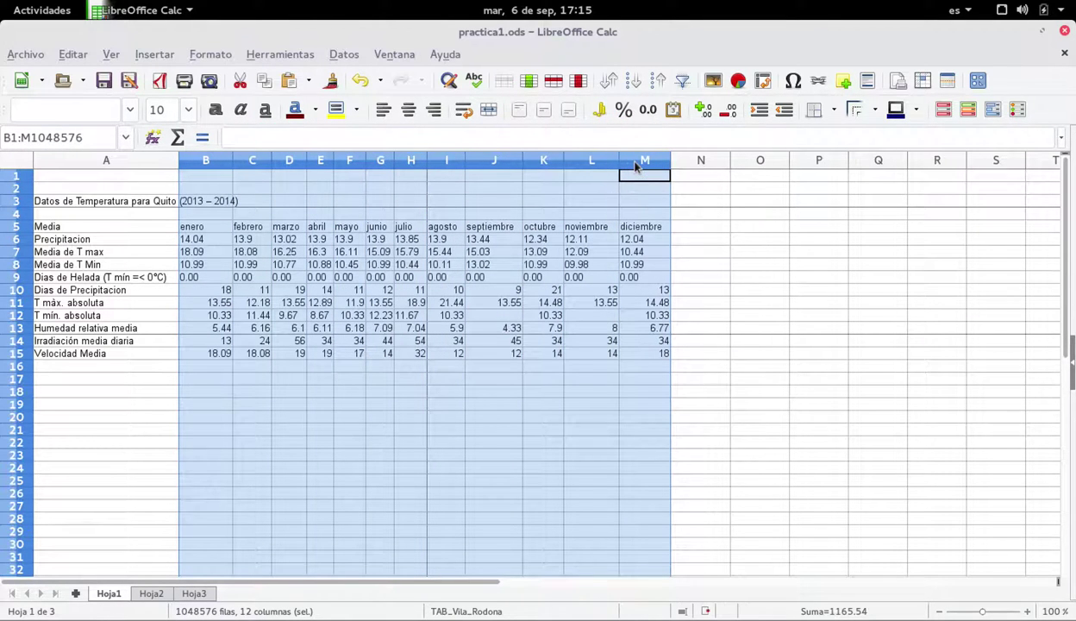
right_click(548, 165)
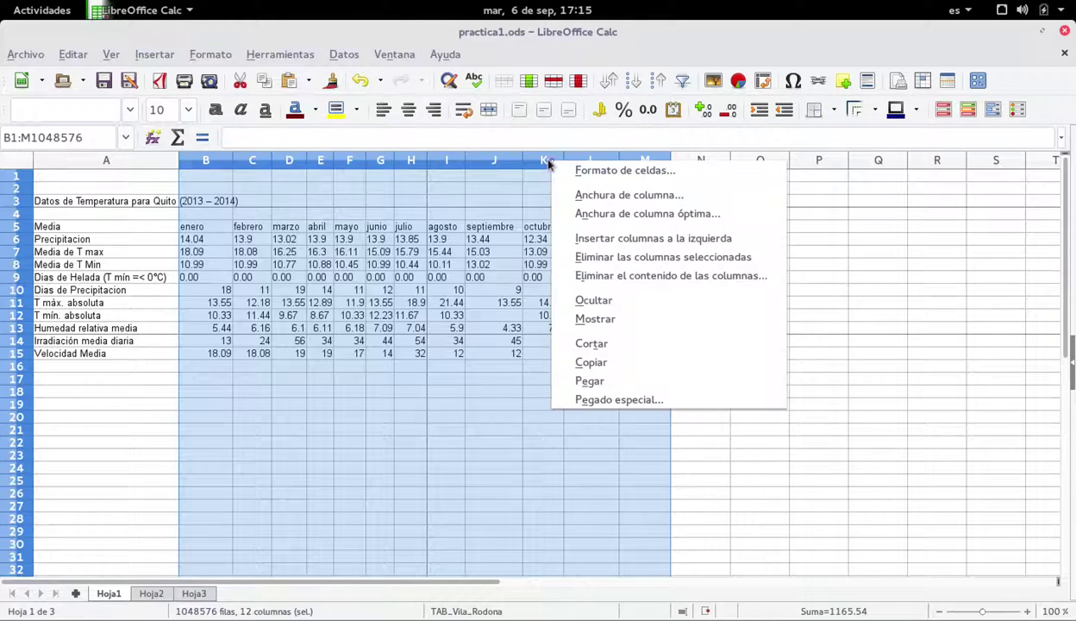
left_click(583, 196)
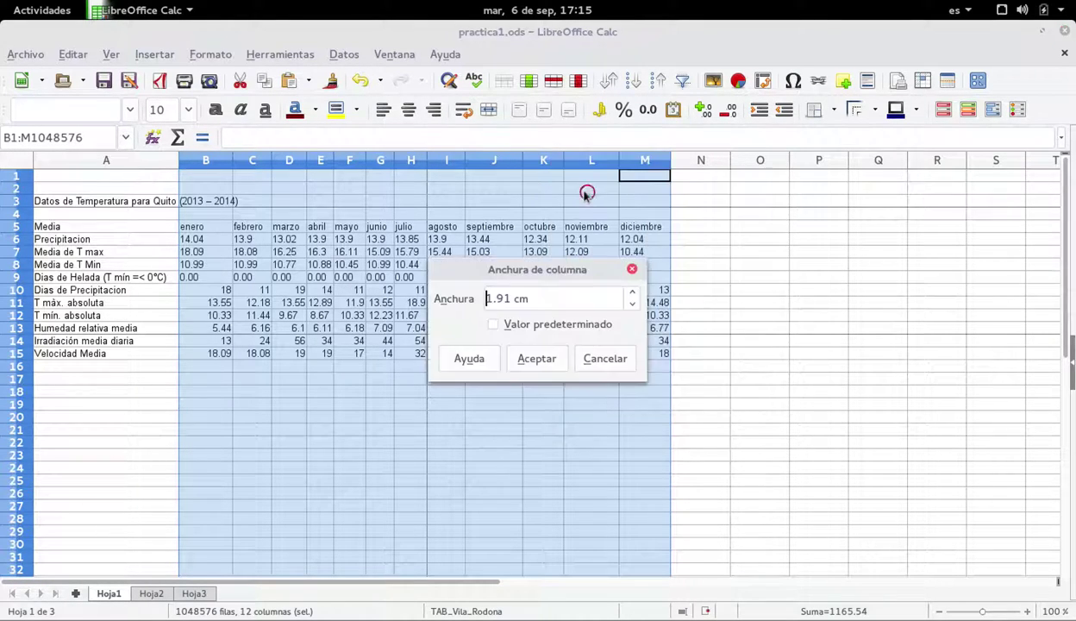
left_click(514, 296)
key("BackSpace")
key("BackSpace")
key("BackSpace")
key("Delete")
key("Delete")
type("2")
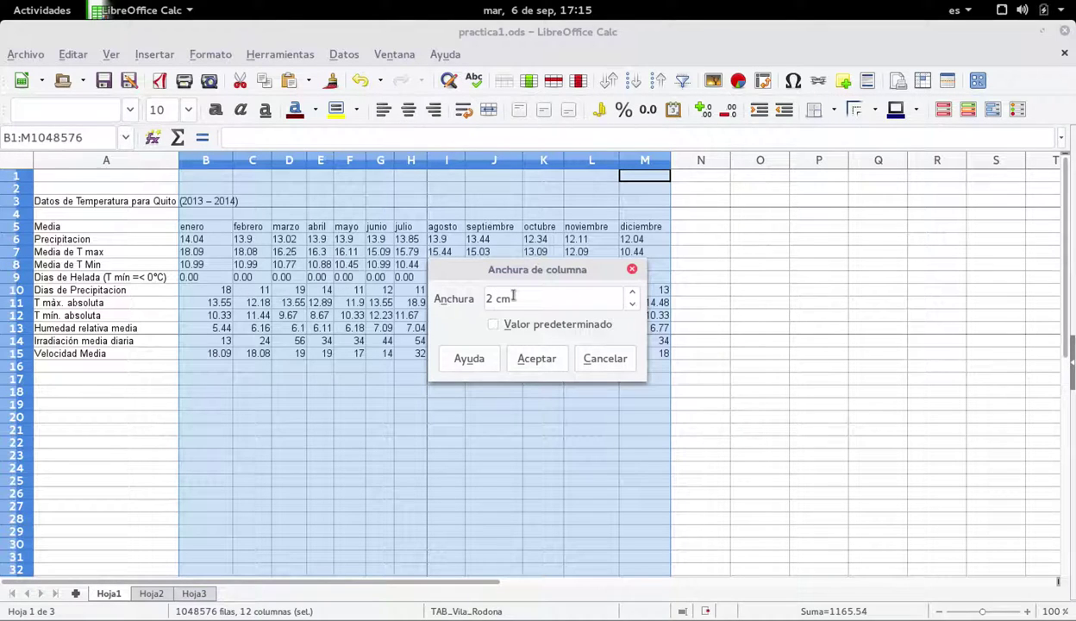
type(".0")
key("Return")
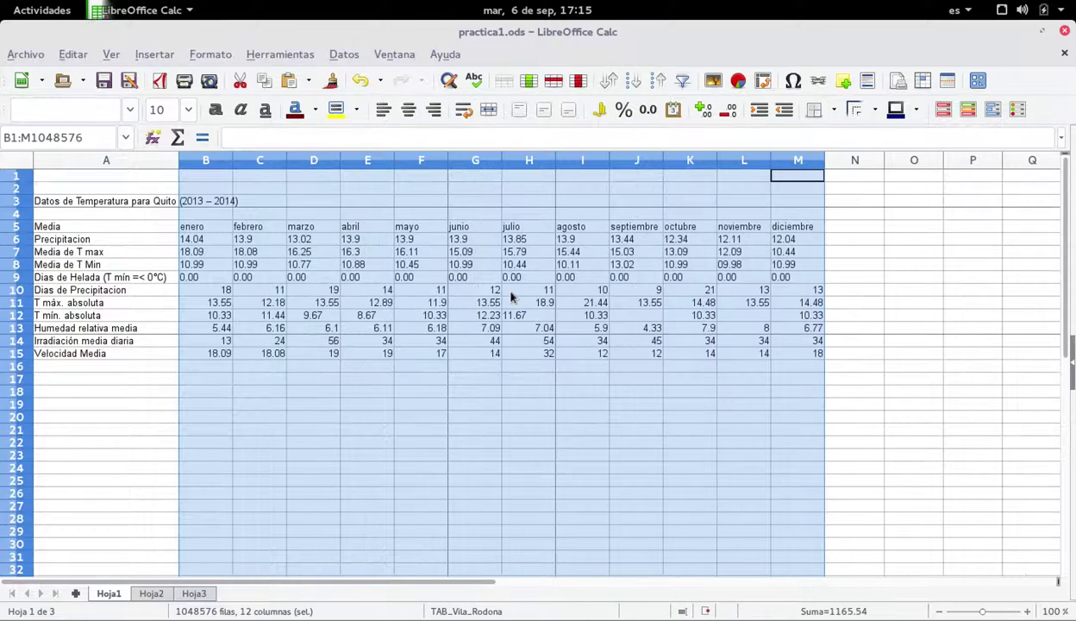
left_click(480, 262)
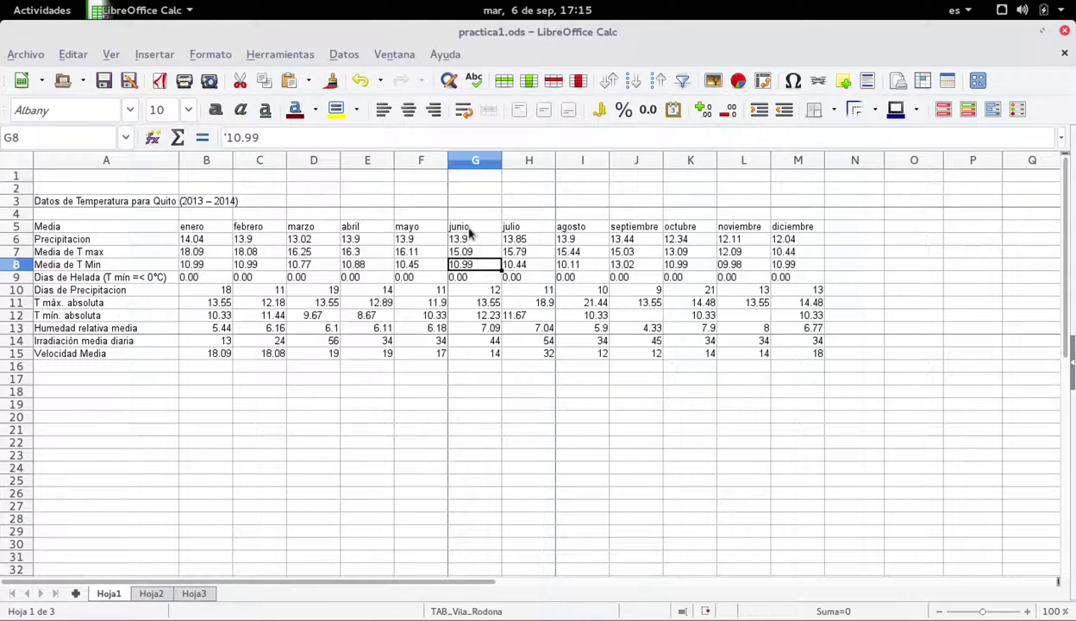
Auto-fit columns B through M together to the width of their contents from a column border.
left_click_drag(207, 160, 793, 161)
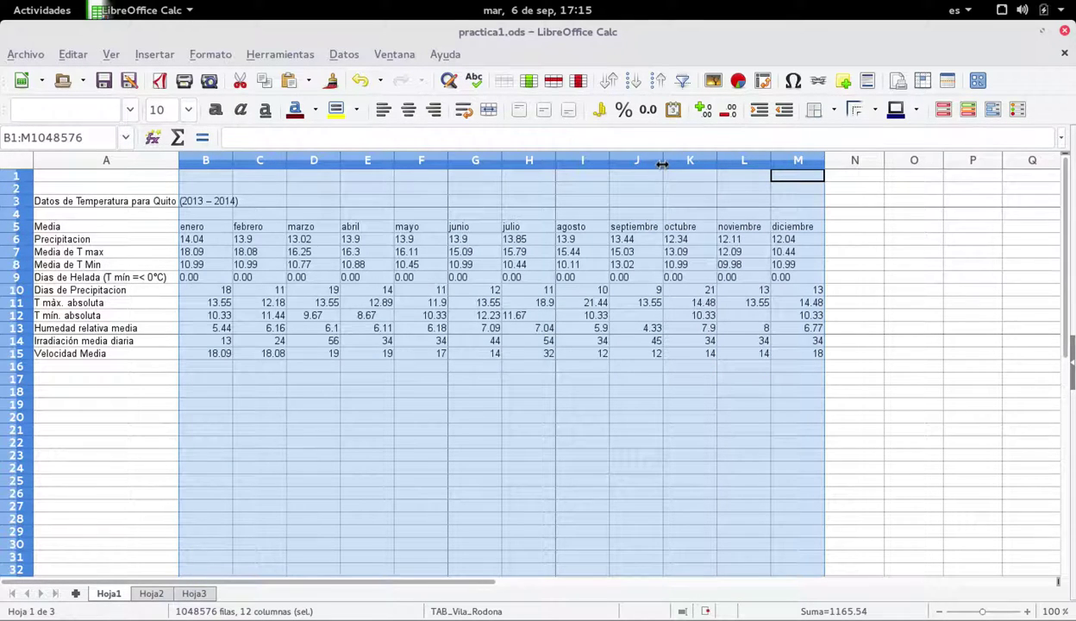
left_click_drag(661, 164, 649, 163)
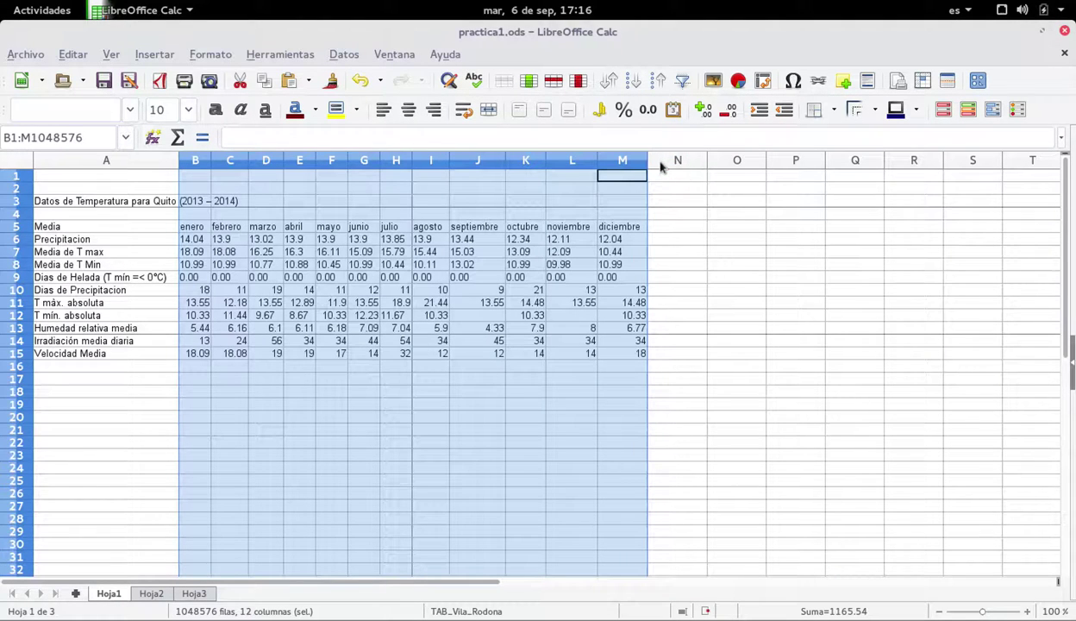
left_click(430, 213)
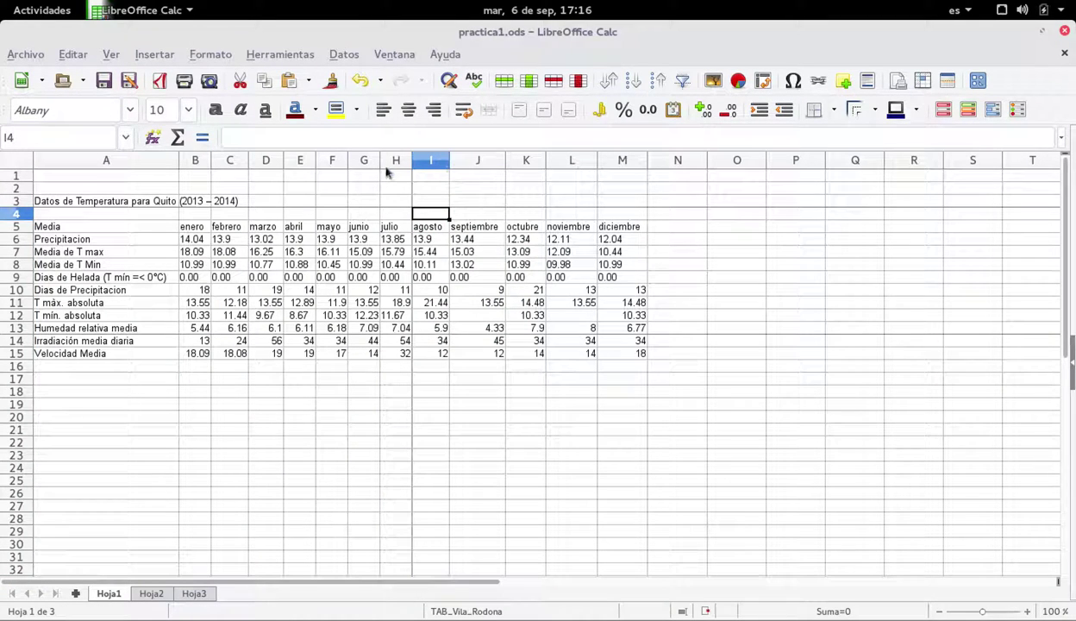
left_click(395, 226)
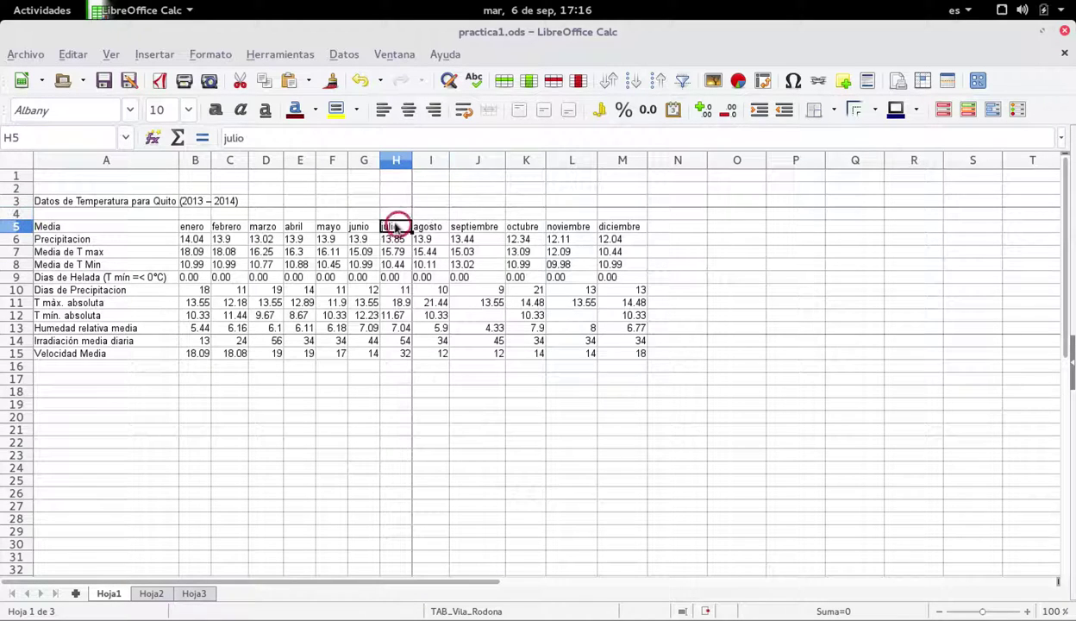
left_click(469, 227)
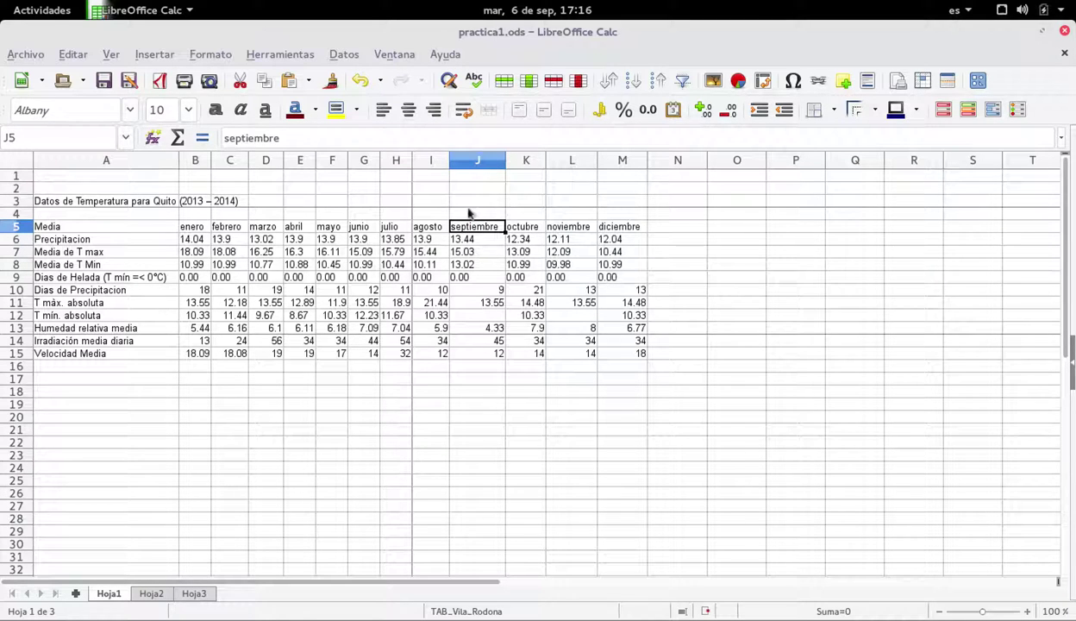
left_click(196, 227)
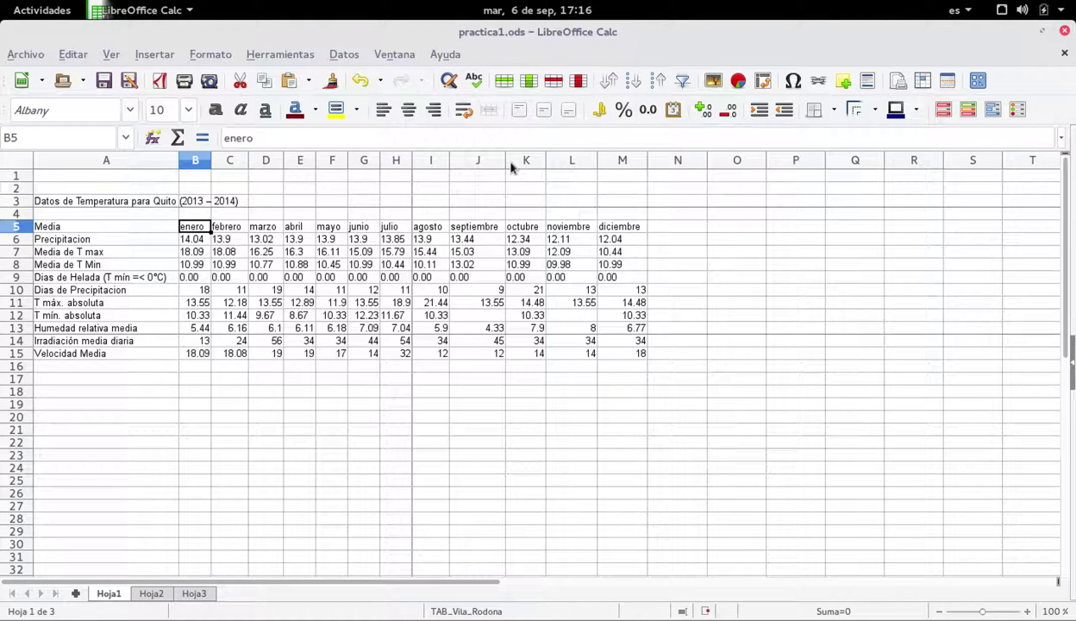
left_click(441, 160)
left_click_drag(505, 161, 497, 161)
left_click(509, 289)
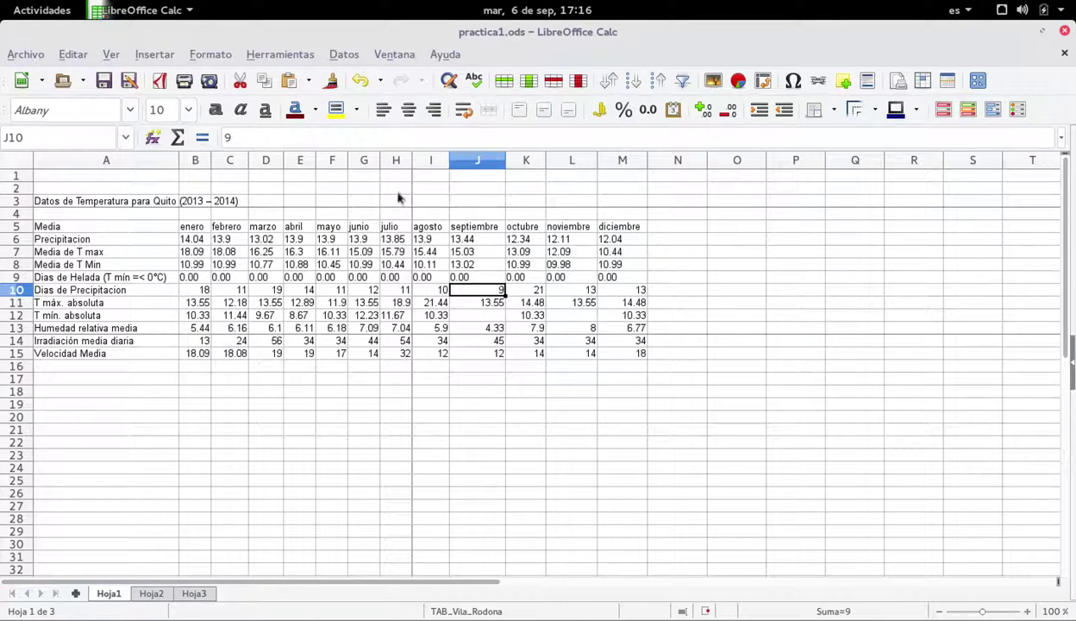
Apply the optimal column width command to columns B through M, accepting its preset spacing.
left_click_drag(203, 161, 629, 161)
left_click(196, 174)
left_click_drag(196, 164, 627, 163)
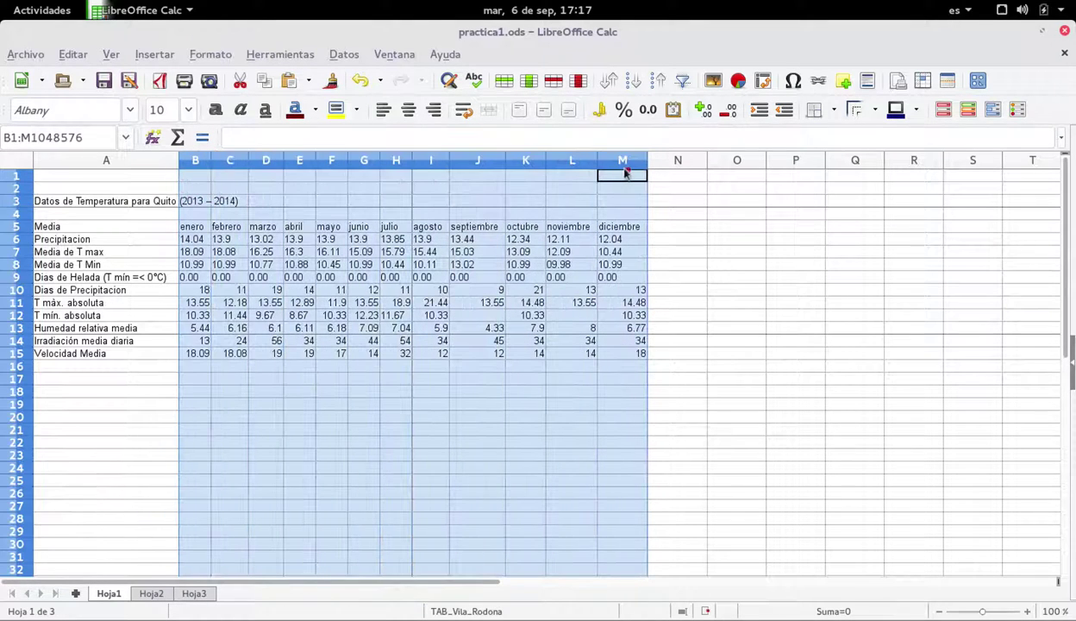
right_click(477, 166)
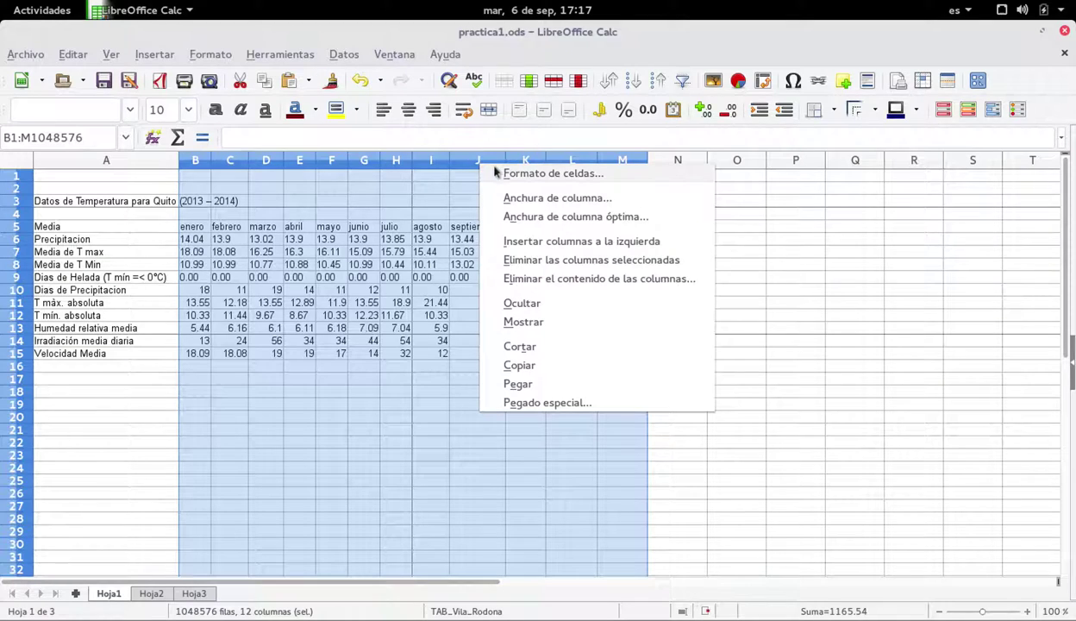
left_click(530, 218)
left_click(524, 357)
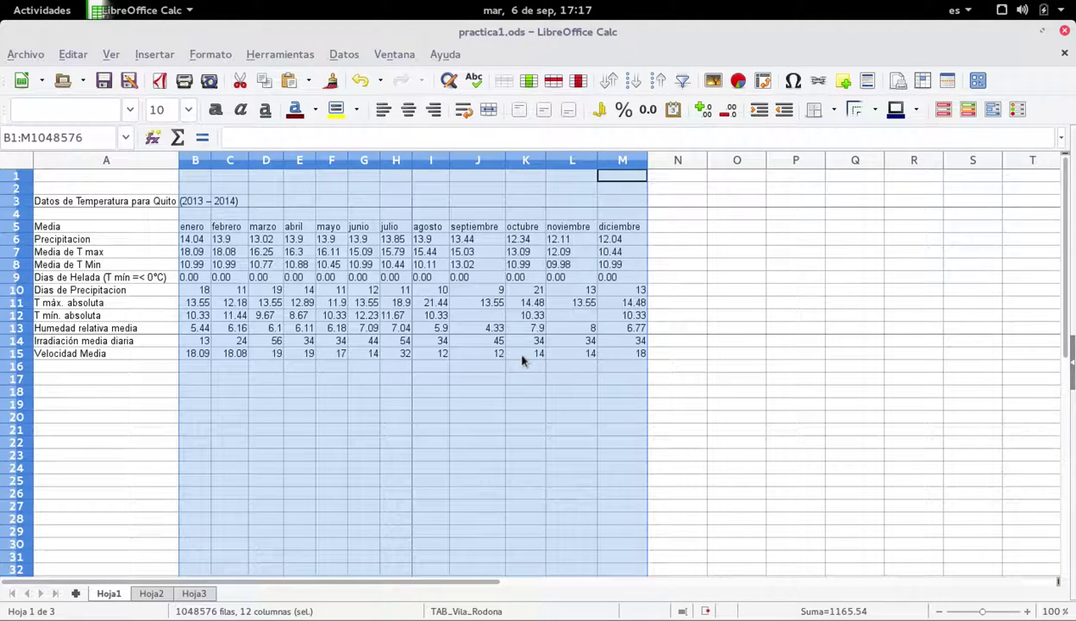
left_click(466, 265)
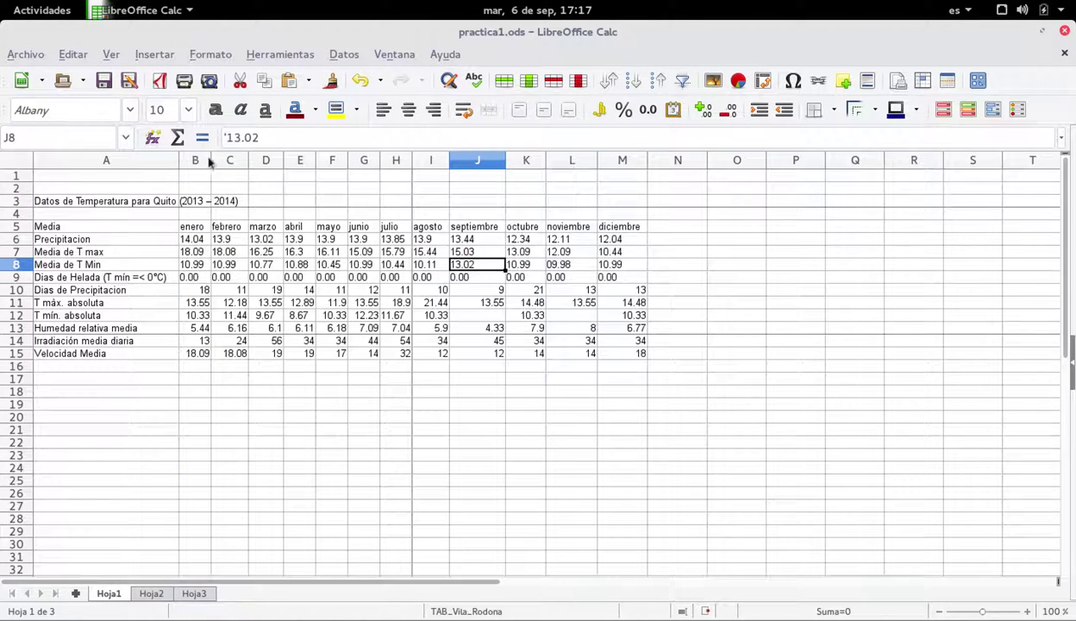
left_click(331, 187)
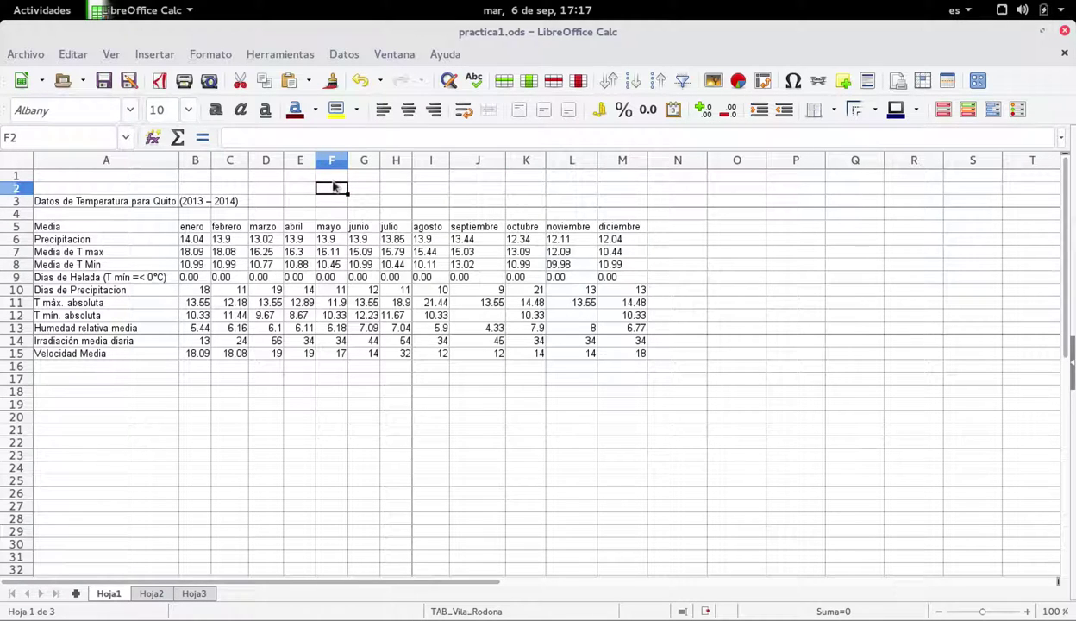
Open the exact column width setting for columns B through M and start clearing its value.
left_click_drag(206, 161, 610, 166)
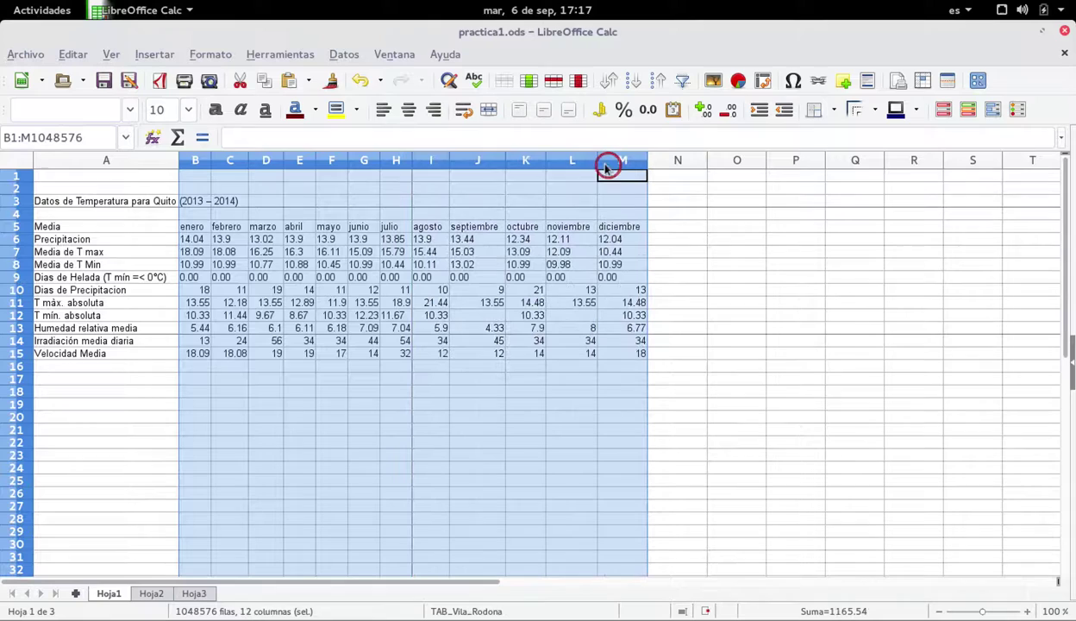
right_click(537, 166)
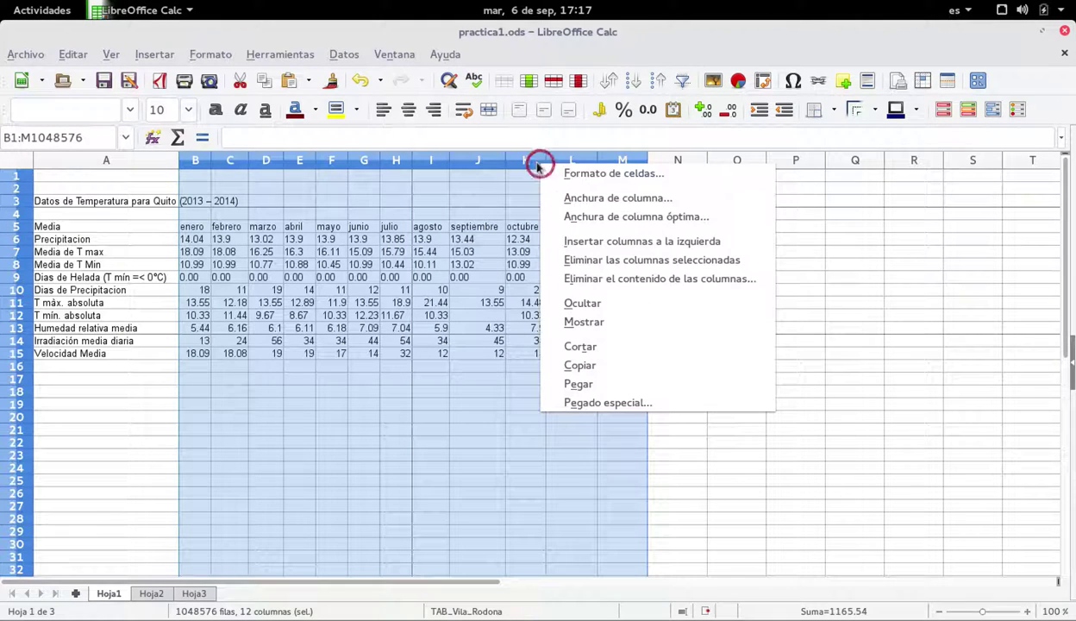
left_click(568, 197)
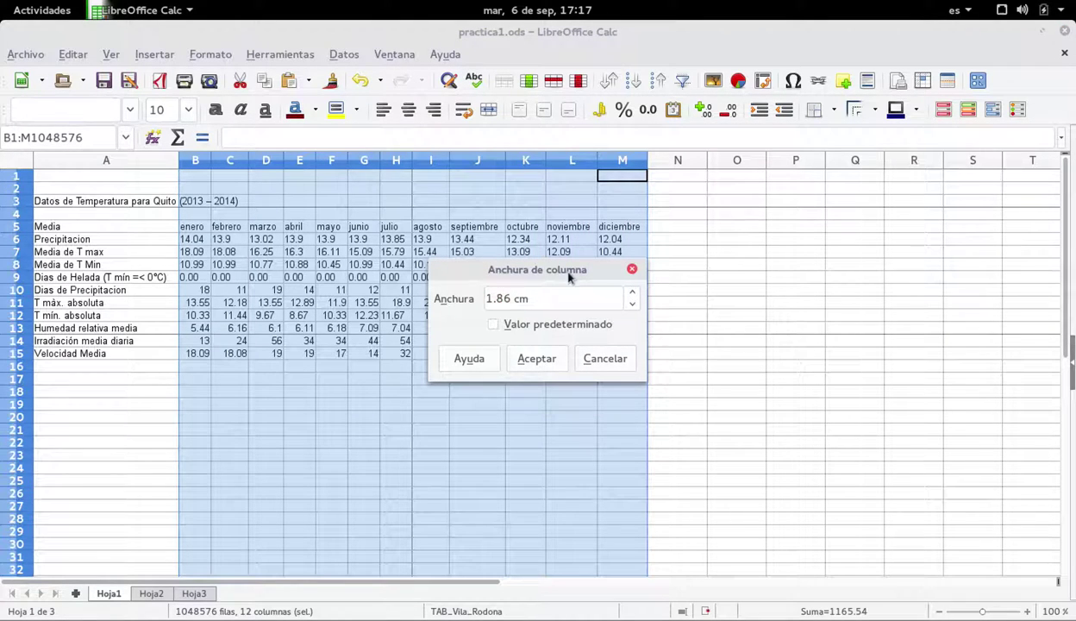
key("Delete")
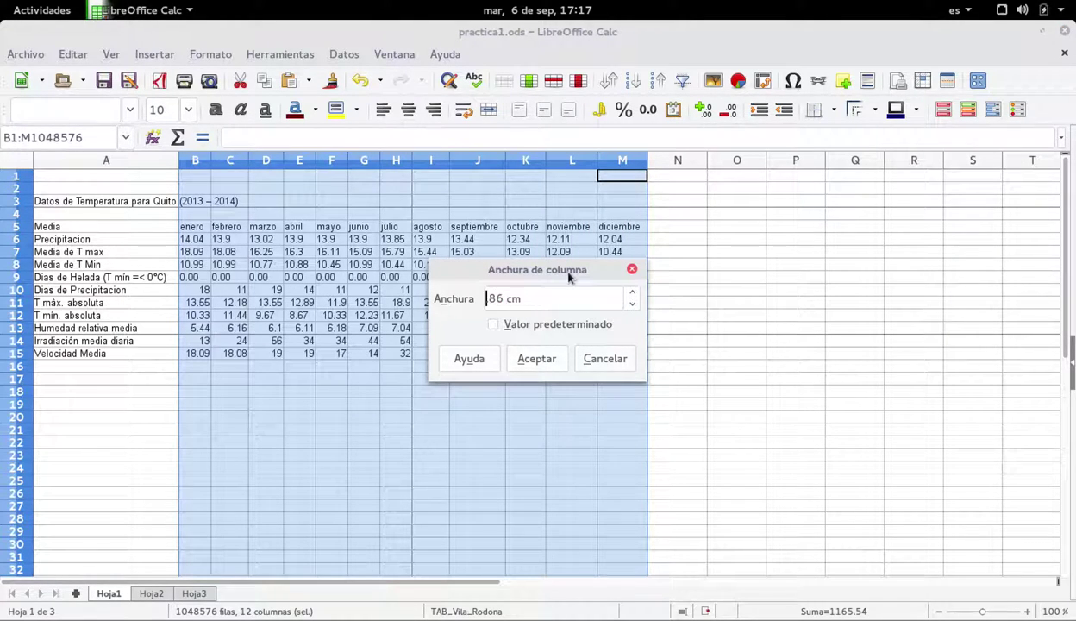